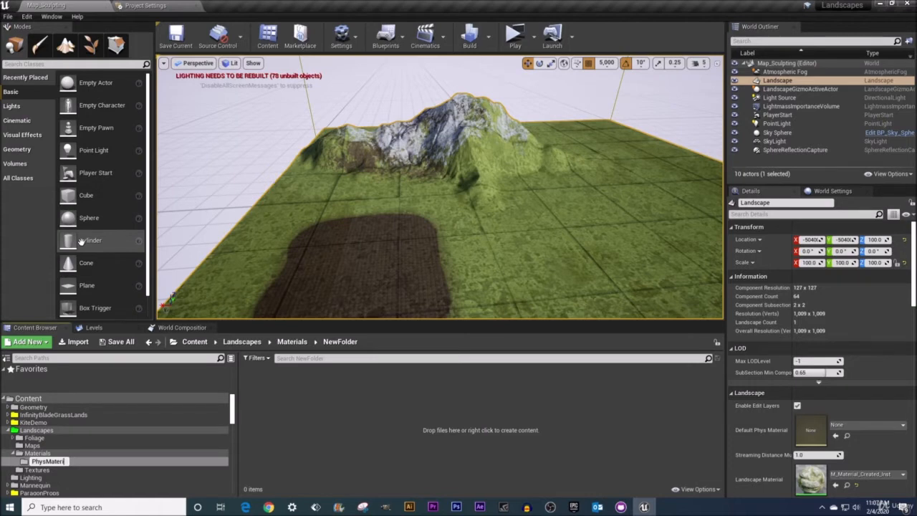
# Name the new folder under Materials PhysMaterial and create a Physical Material of class PhysicalMaterial named PM_Gravel in it.
pyautogui.write('al')
pyautogui.press('Return')
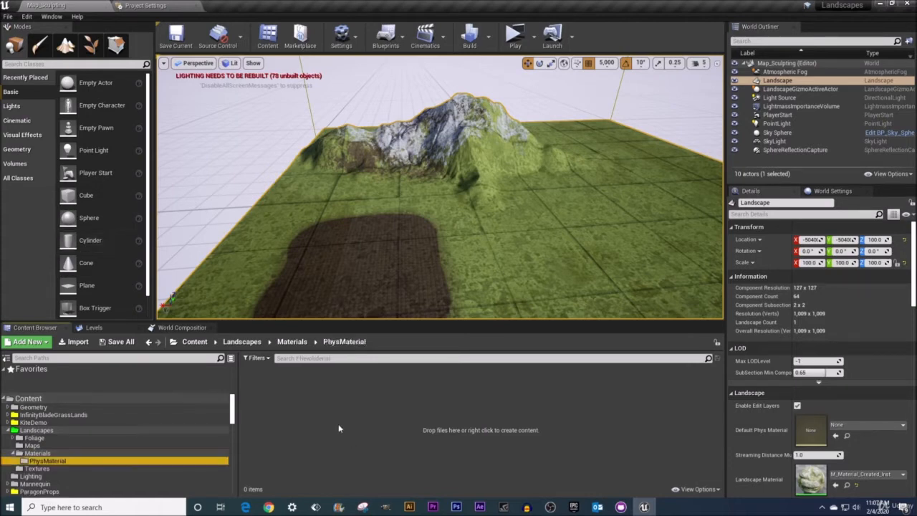
pyautogui.rightClick(339, 429)
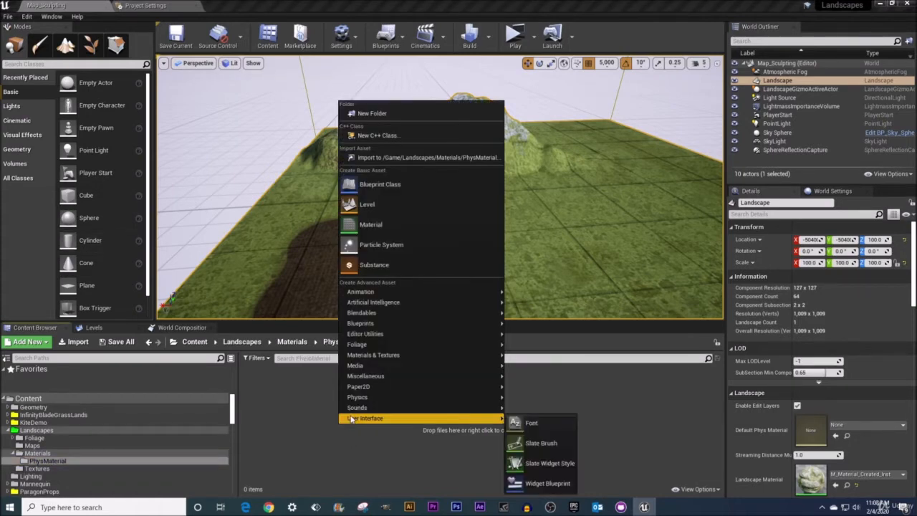
pyautogui.moveTo(367, 397)
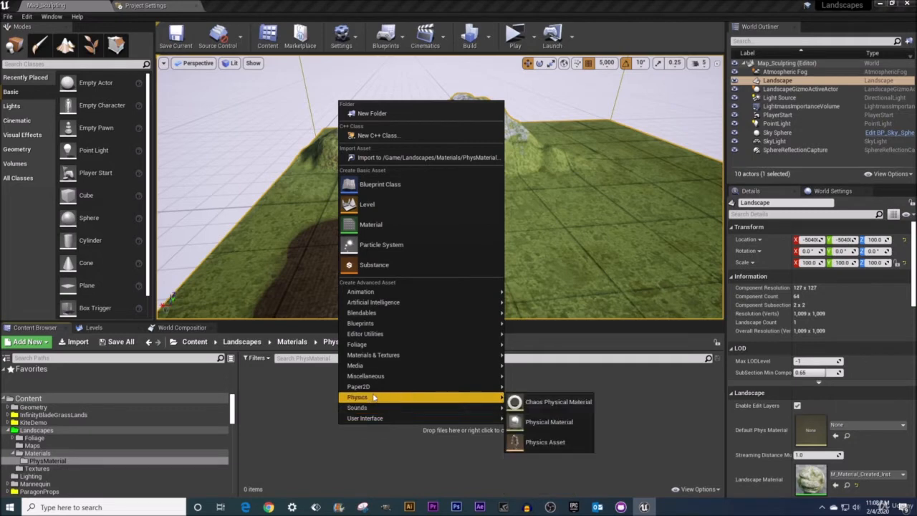
pyautogui.click(577, 424)
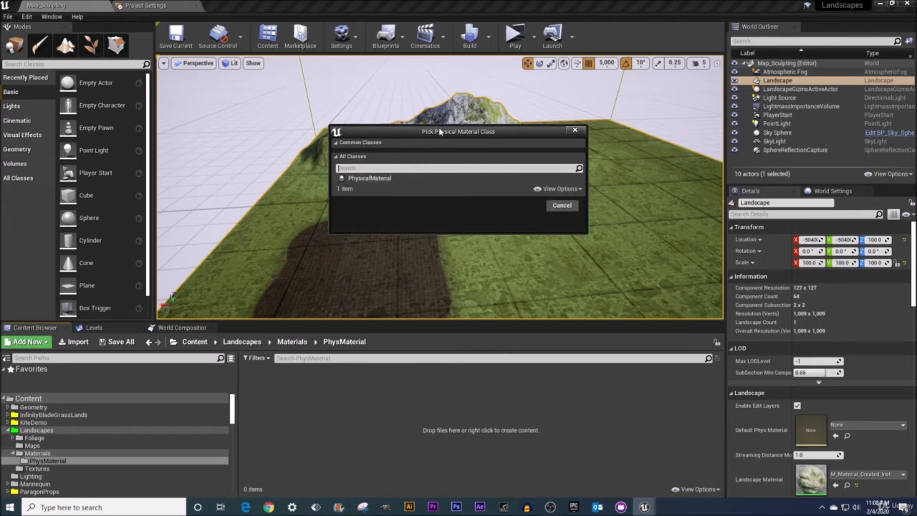
pyautogui.click(374, 179)
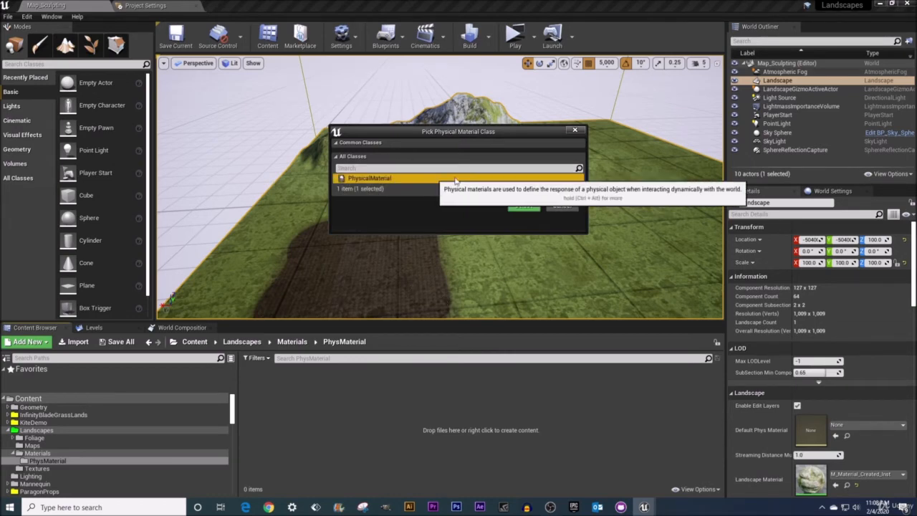
pyautogui.click(522, 205)
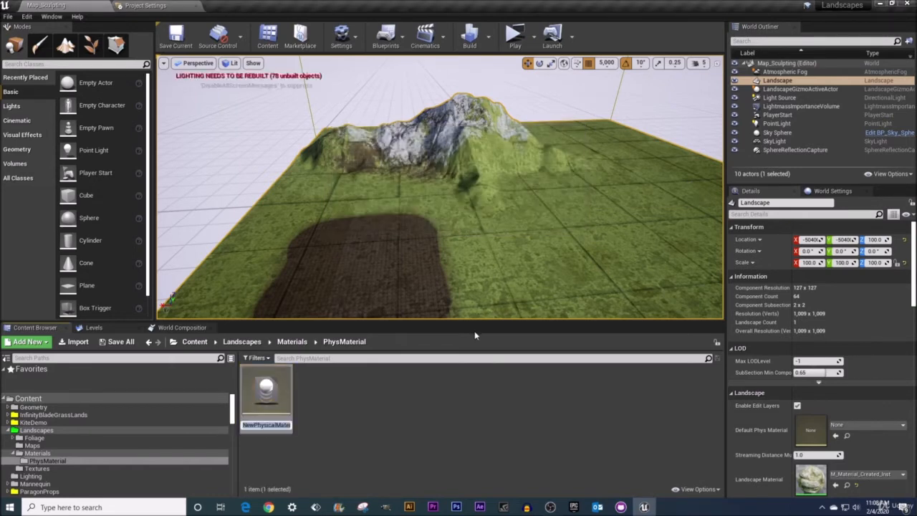
pyautogui.write('PM_')
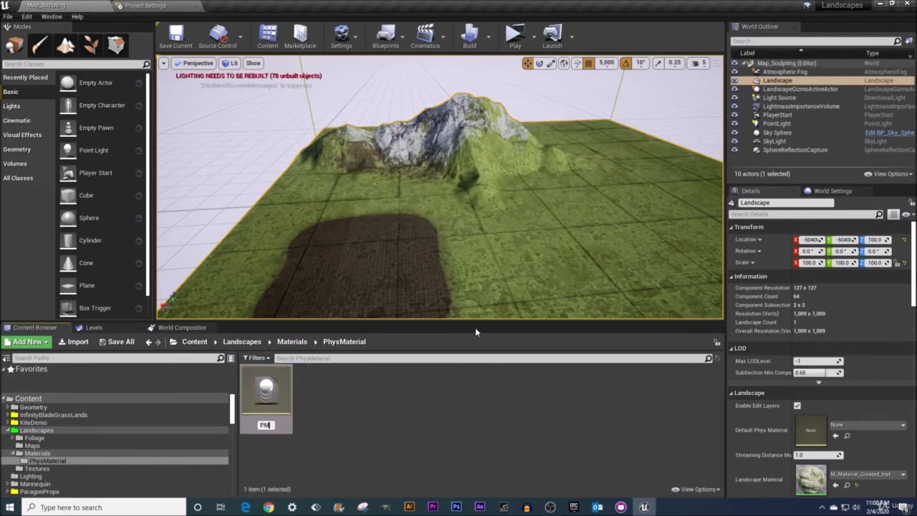
pyautogui.write('Gravel')
pyautogui.press('Return')
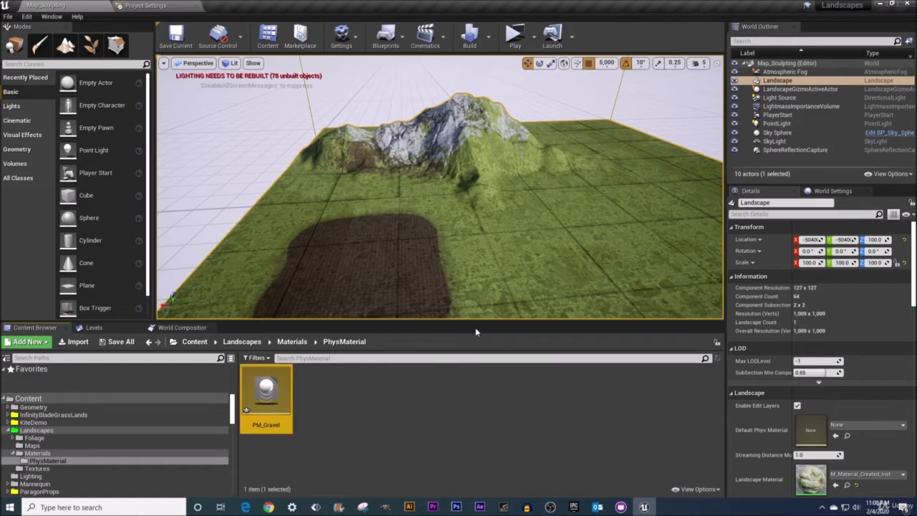
# Duplicate the PM_Gravel physical material and name the copy PM_Mud.
pyautogui.rightClick(278, 394)
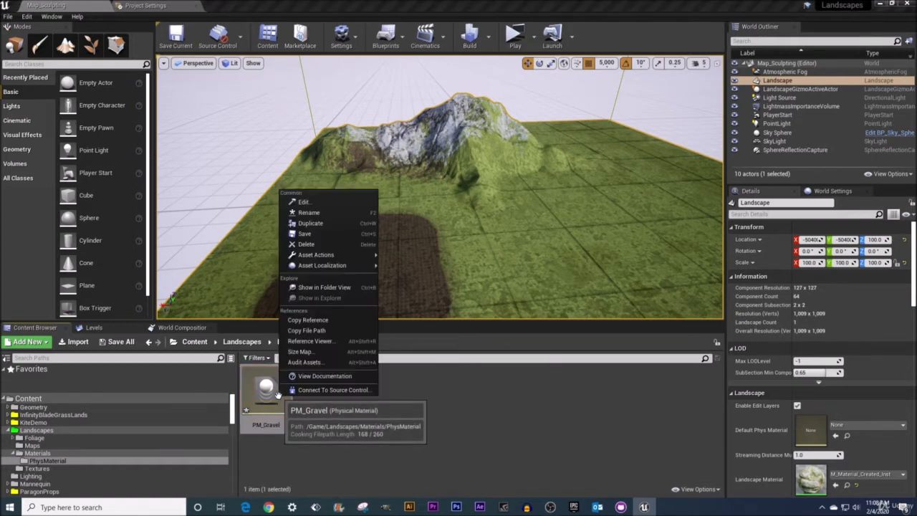
pyautogui.click(323, 228)
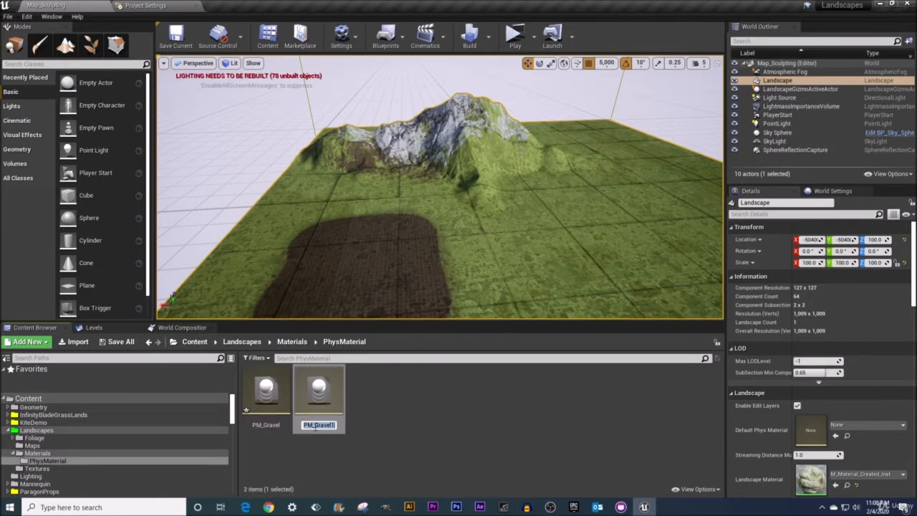
pyautogui.moveTo(315, 425); pyautogui.dragTo(374, 432)
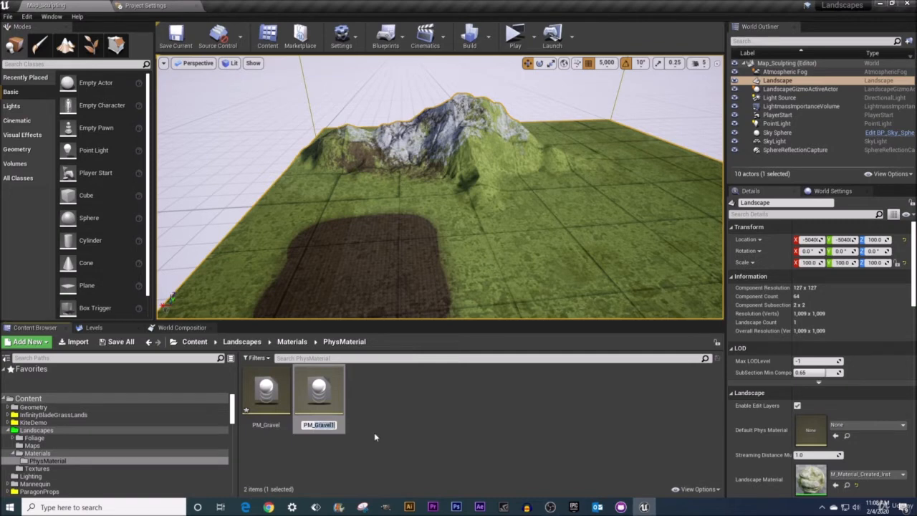
pyautogui.write('Mud')
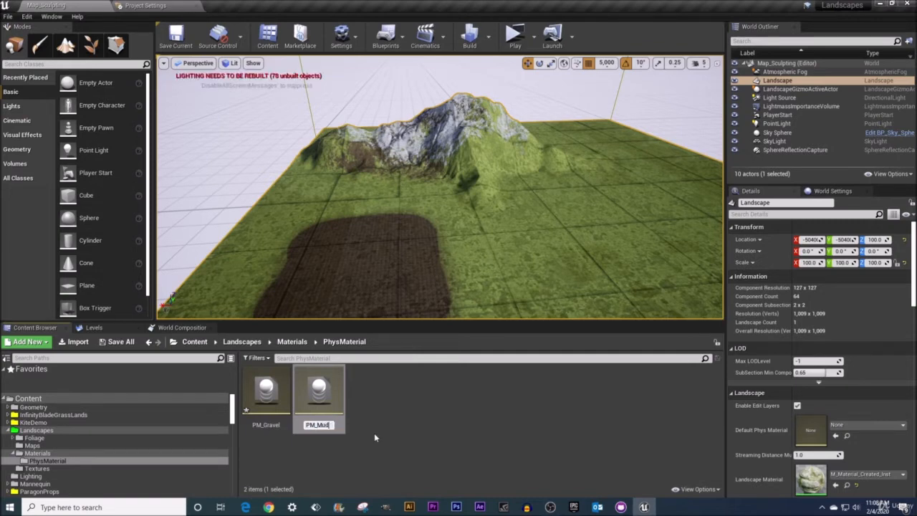
pyautogui.press('Return')
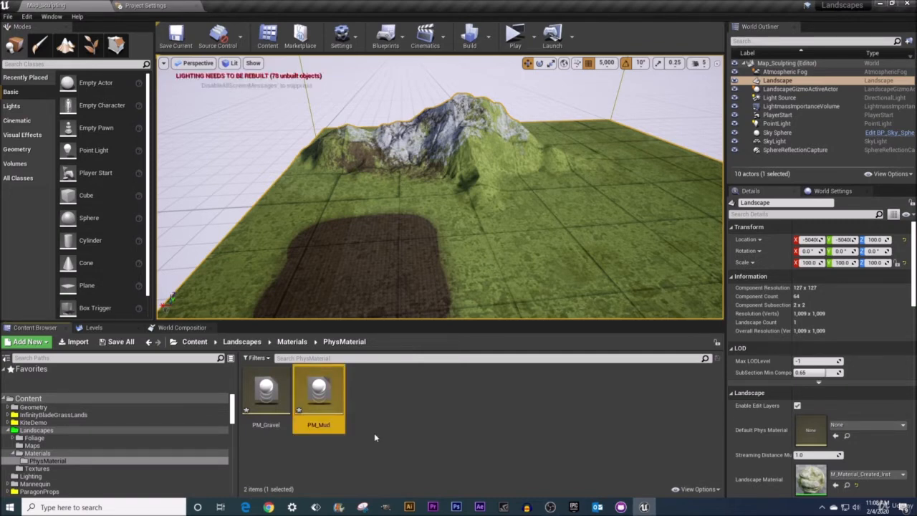
# Duplicate the PM_Mud physical material and name the copy PM_Snow.
pyautogui.hotkey('ctrl', 'w')
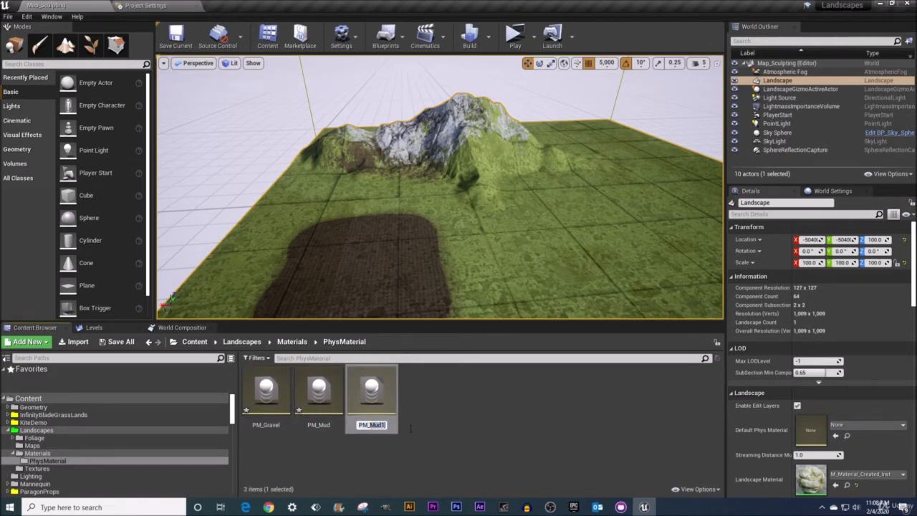
pyautogui.write('PM_Snow')
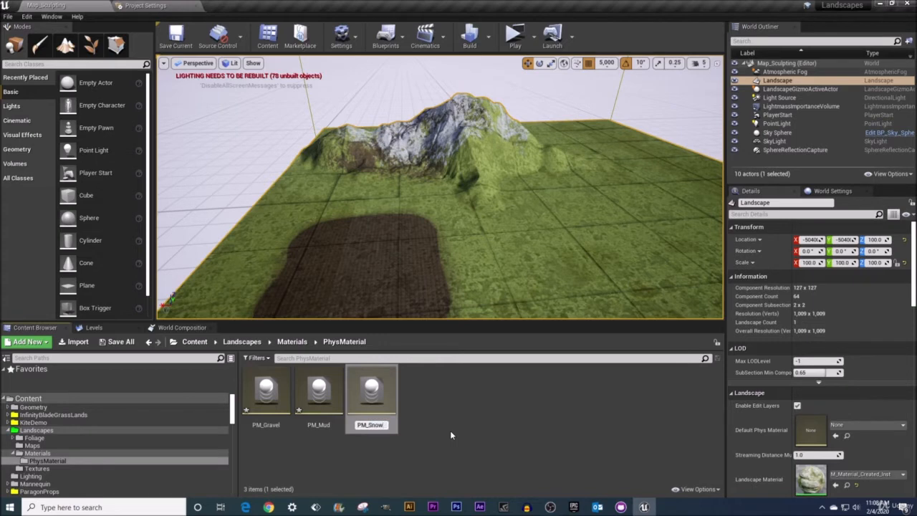
pyautogui.press('Return')
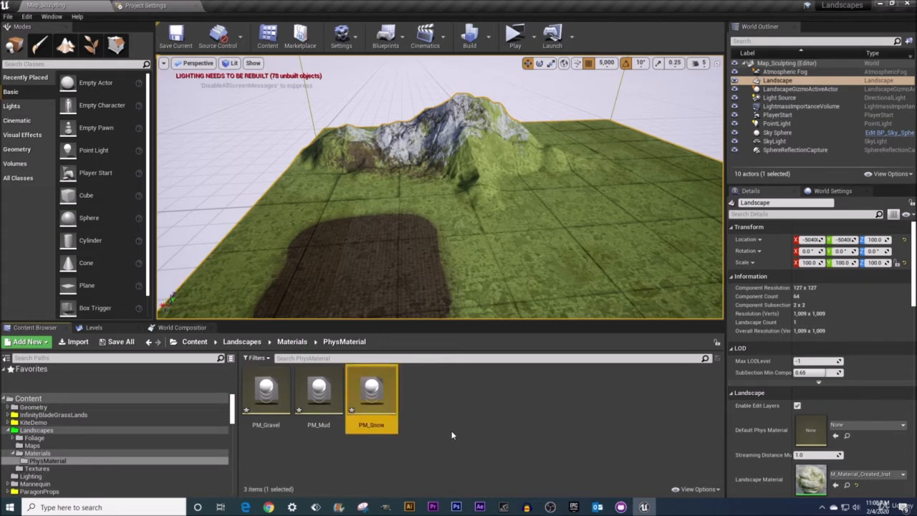
# Set the Surface Type of PM_Gravel to Gravel, then save and close the asset.
pyautogui.click(269, 405)
pyautogui.doubleClick(269, 405)
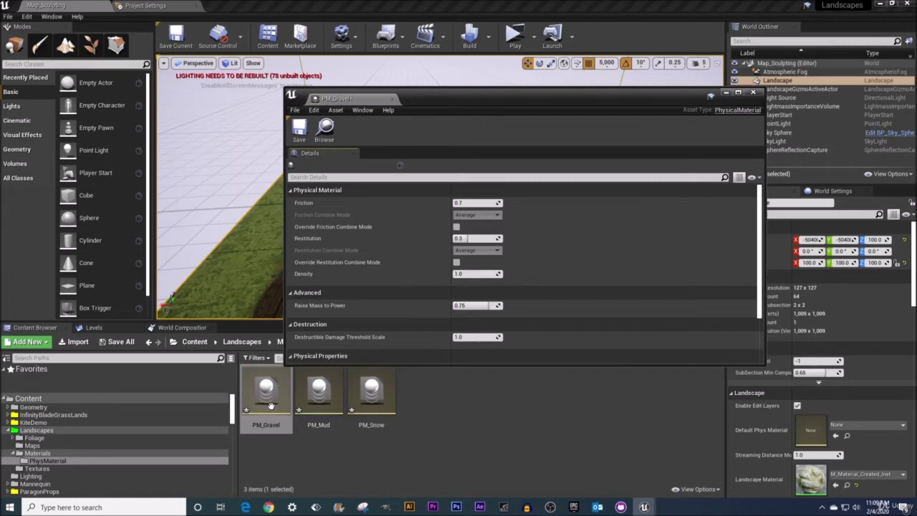
pyautogui.moveTo(335, 98); pyautogui.dragTo(237, 5)
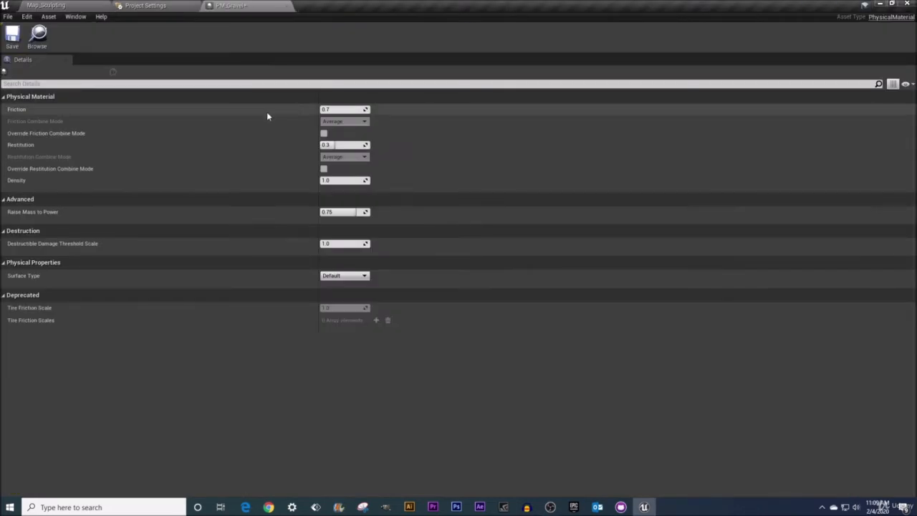
pyautogui.moveTo(315, 116); pyautogui.dragTo(207, 117)
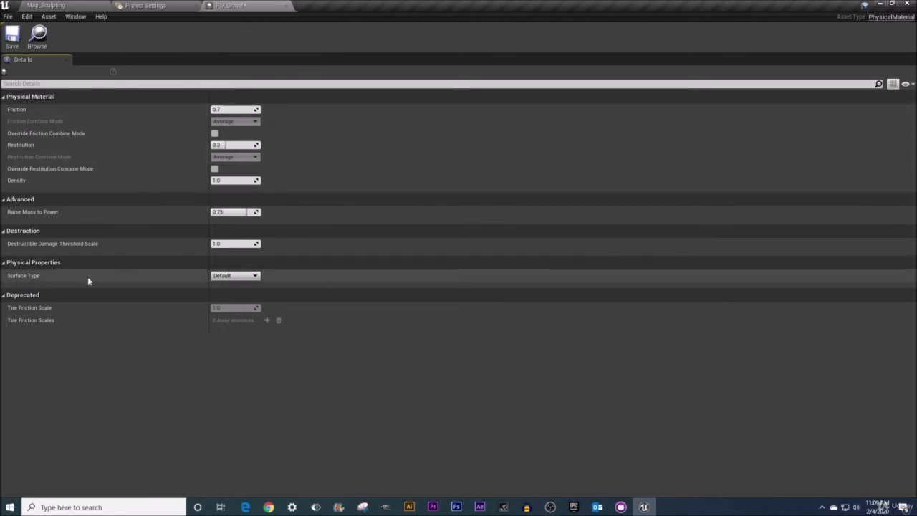
pyautogui.click(244, 276)
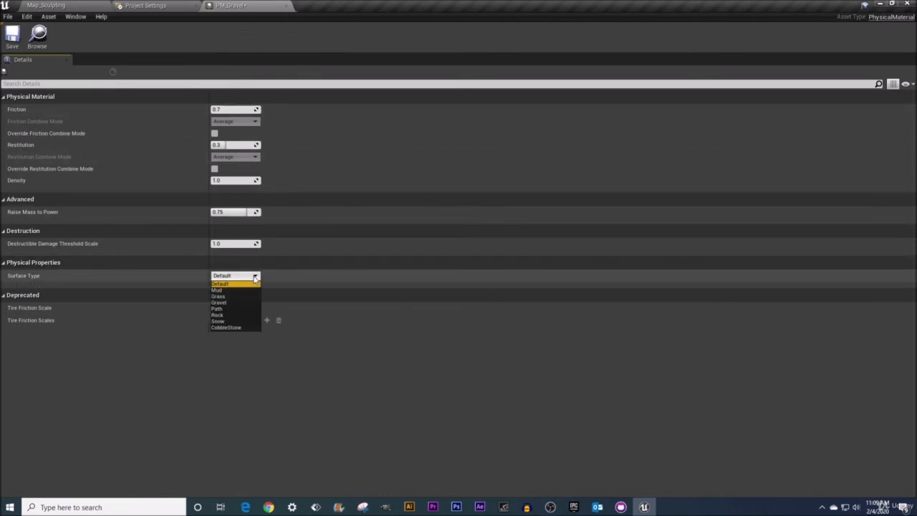
pyautogui.click(222, 302)
pyautogui.click(13, 33)
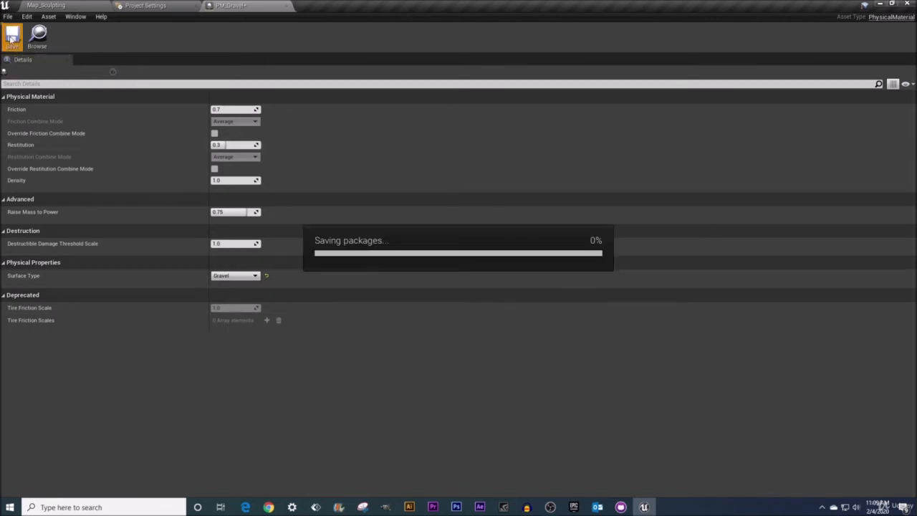
pyautogui.click(287, 6)
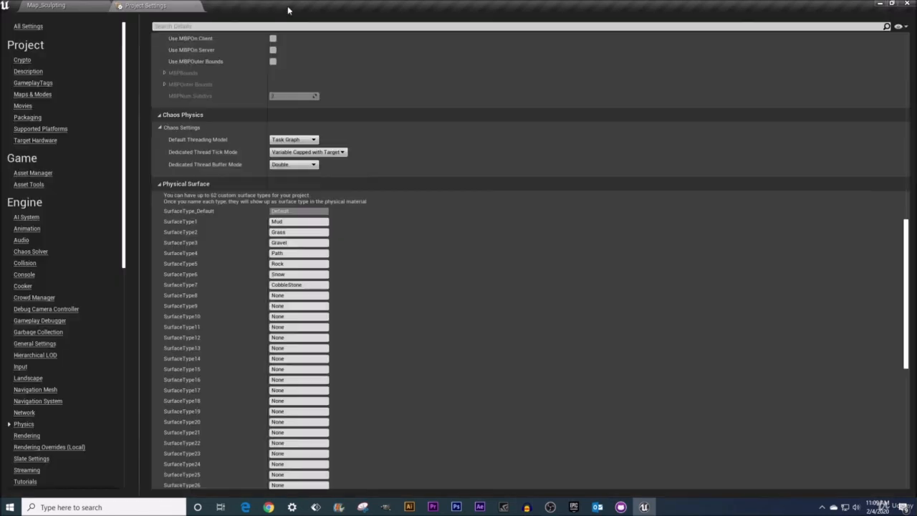
# Set the Surface Type of PM_Mud to Mud, then save and close the asset.
pyautogui.click(46, 8)
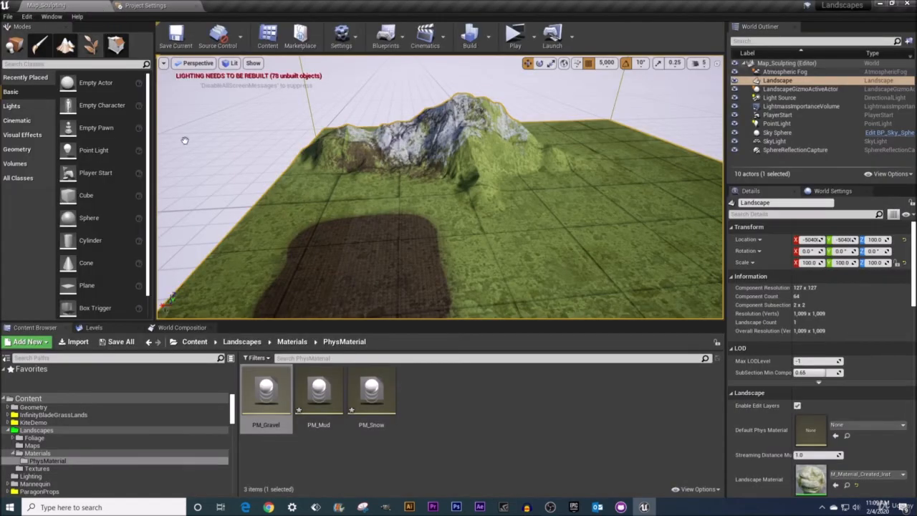
pyautogui.doubleClick(319, 391)
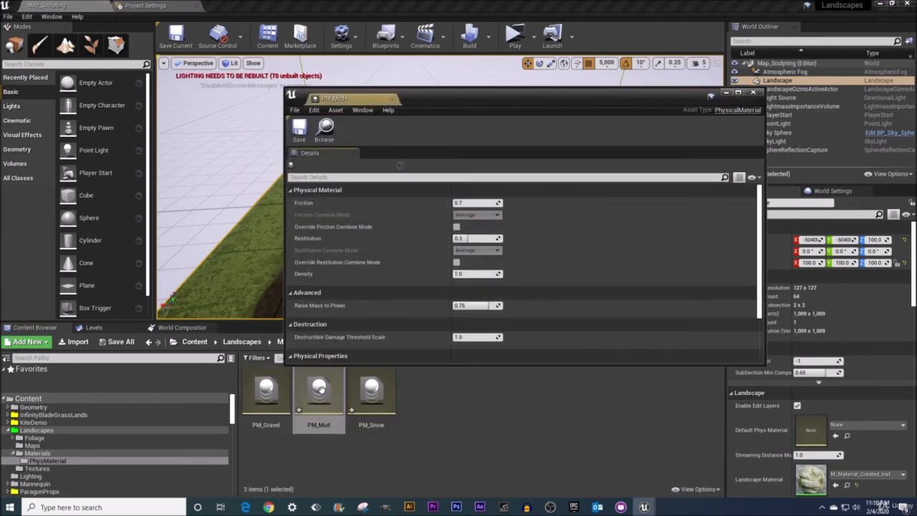
pyautogui.scroll(-3, 398, 273)
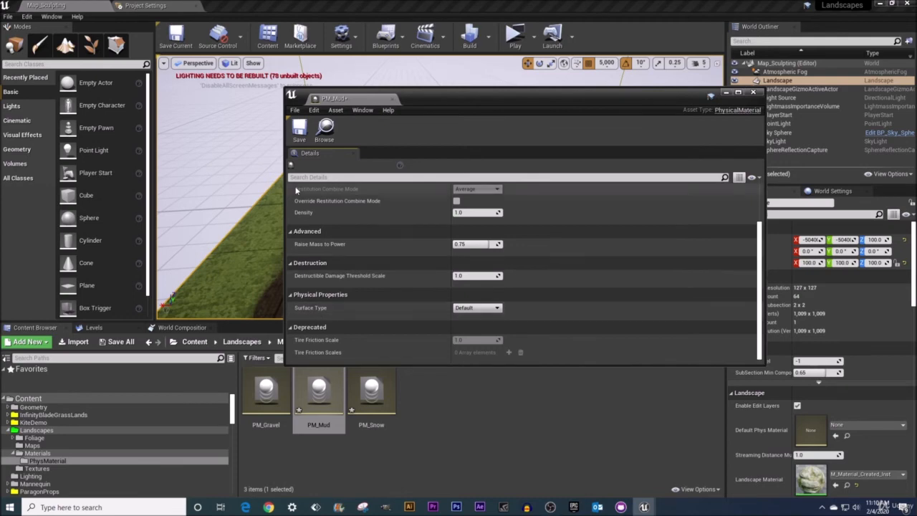
pyautogui.click(479, 309)
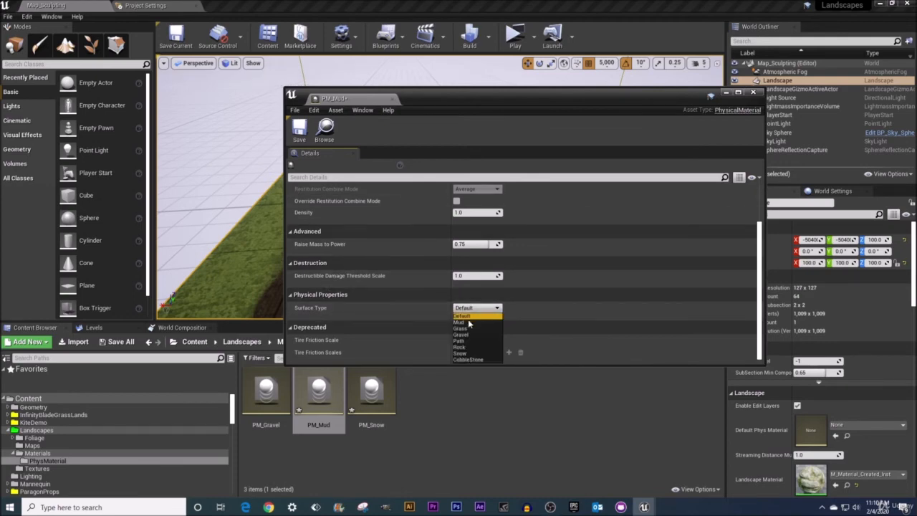
pyautogui.click(466, 322)
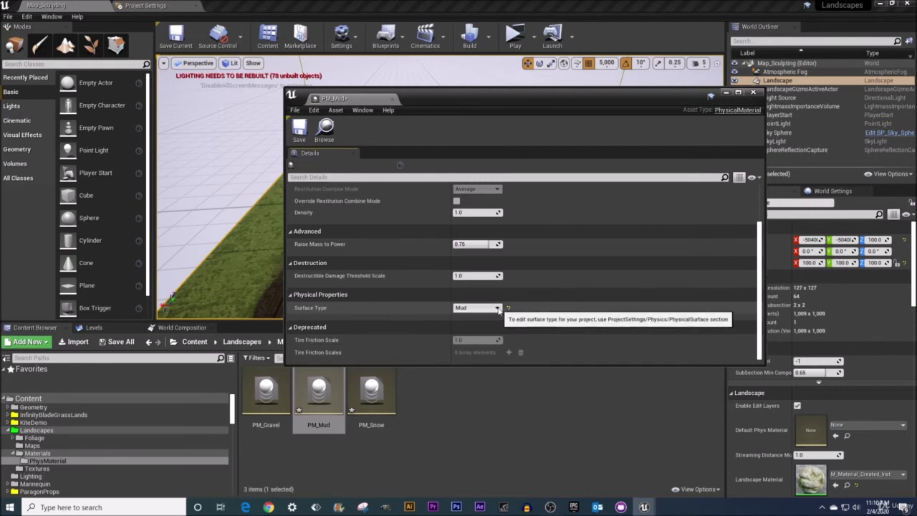
pyautogui.click(472, 309)
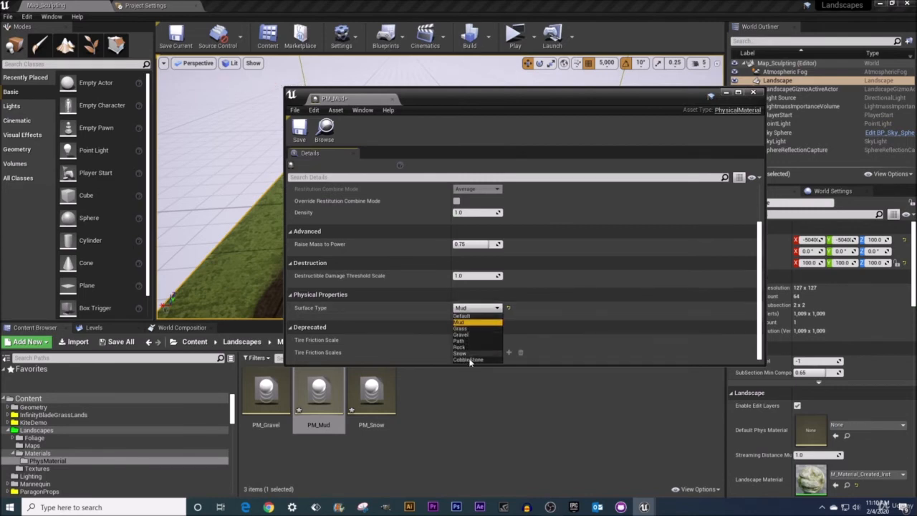
pyautogui.click(460, 324)
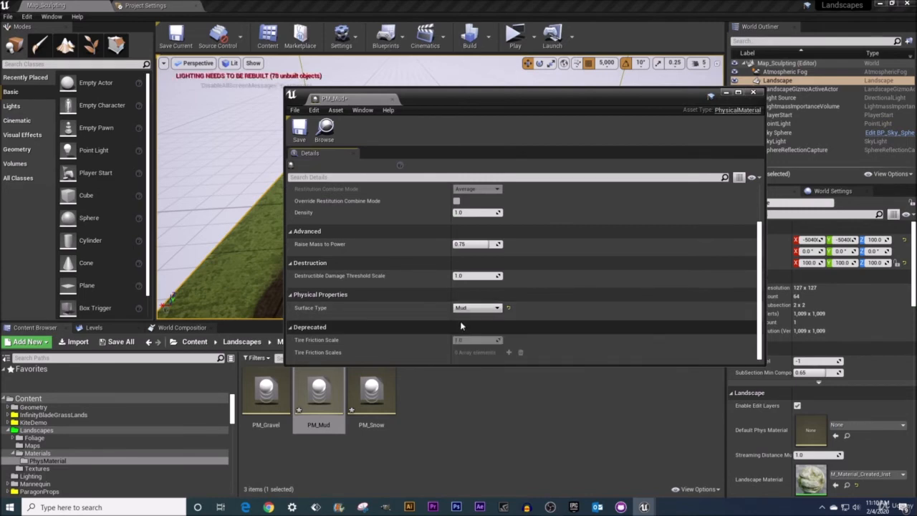
pyautogui.click(301, 132)
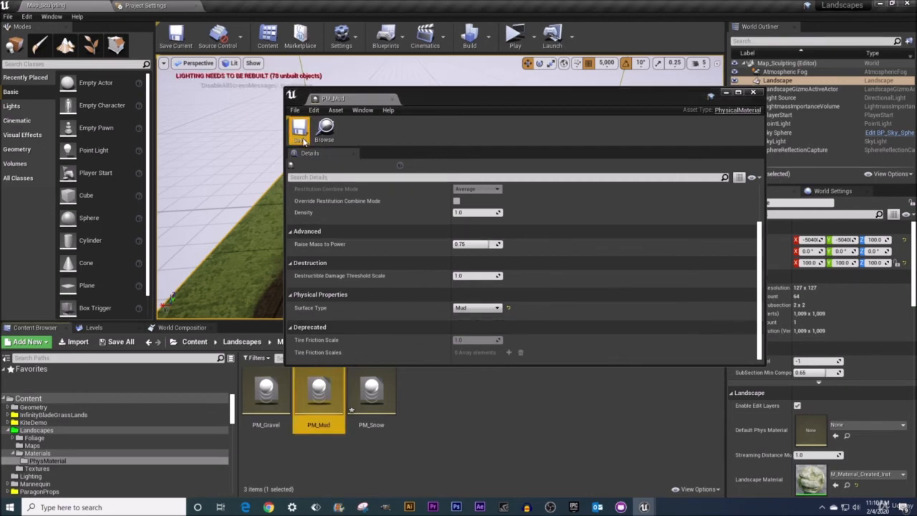
pyautogui.click(378, 99)
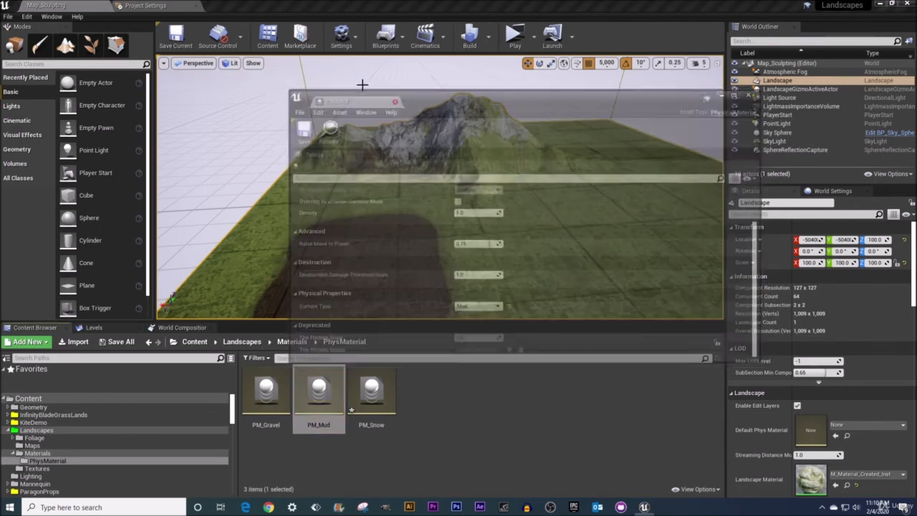
# Review the custom surface types in the project's Physical Surface settings and return to the Map_Sculpting level.
pyautogui.click(150, 5)
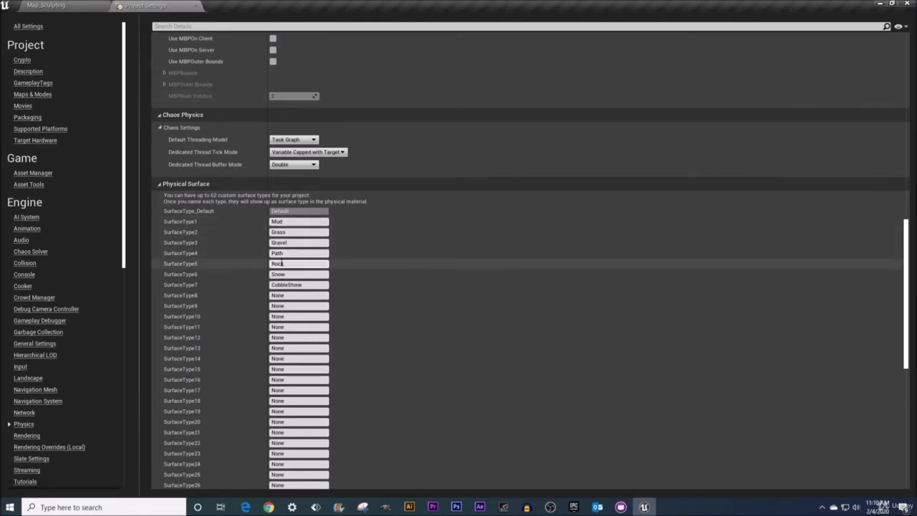
pyautogui.click(287, 284)
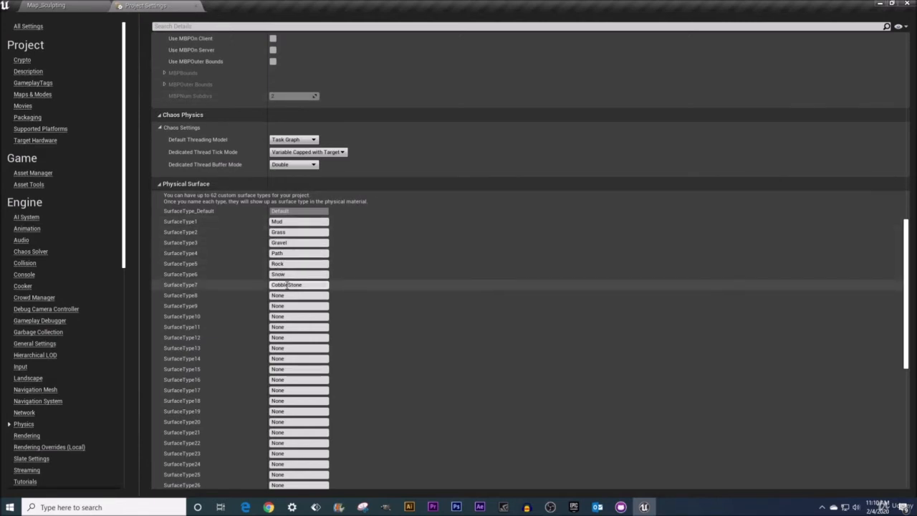
pyautogui.click(58, 5)
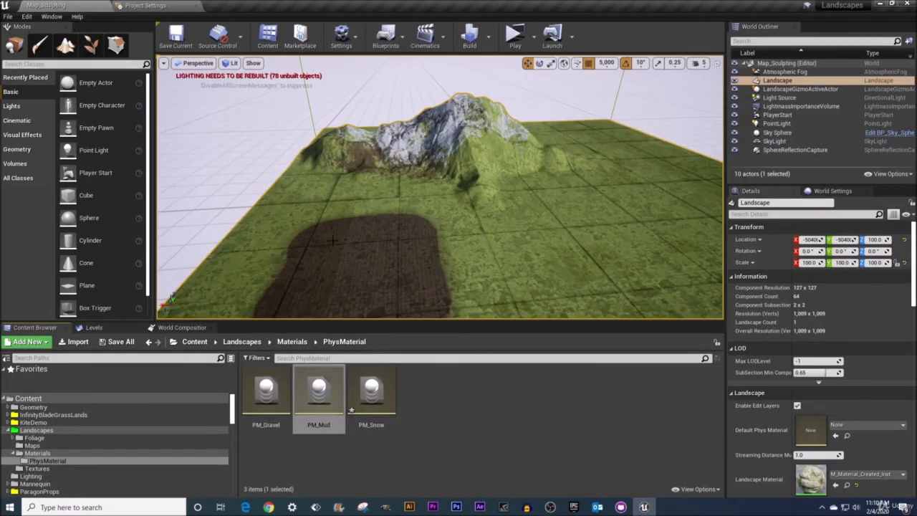
# Set the Surface Type of PM_Snow to Snow, then save and close the asset.
pyautogui.doubleClick(372, 393)
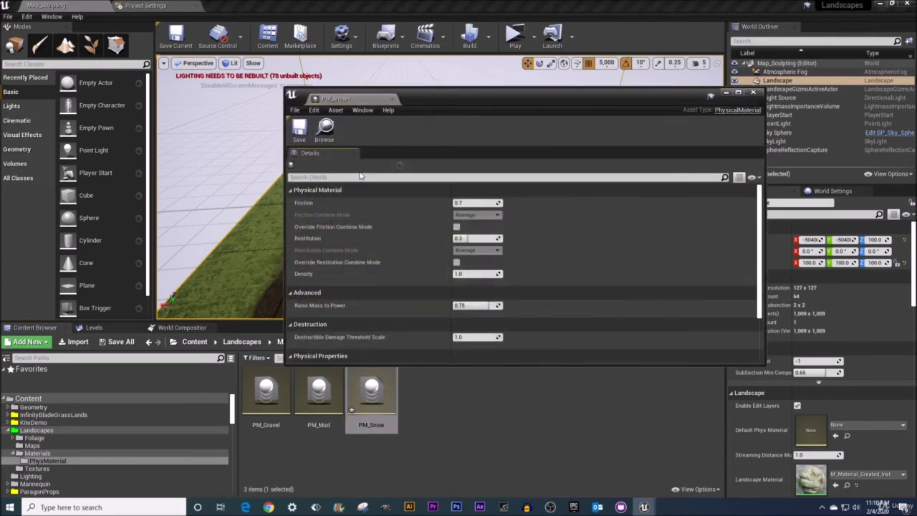
pyautogui.scroll(-3, 381, 251)
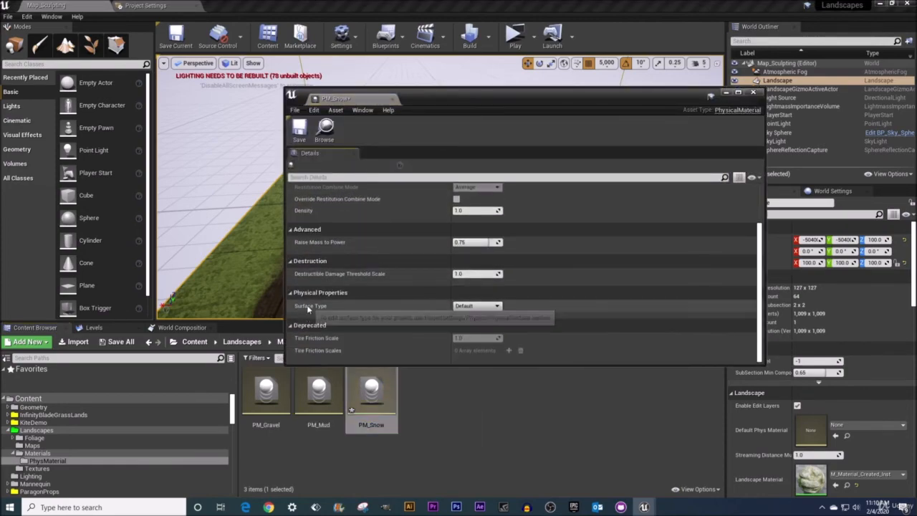
pyautogui.click(497, 306)
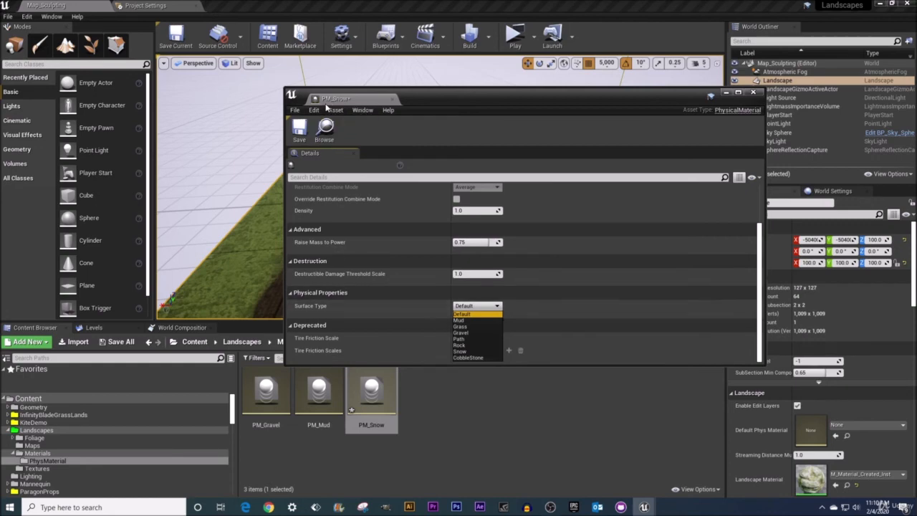
pyautogui.click(462, 351)
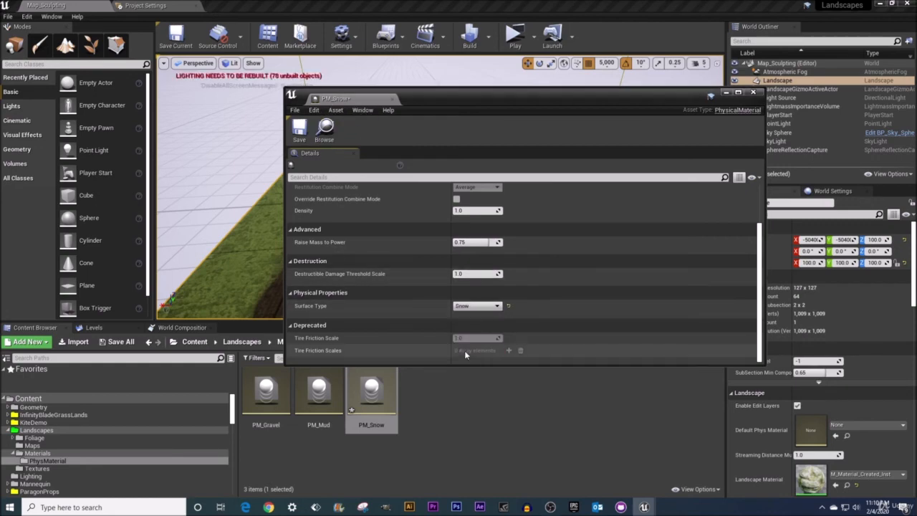
pyautogui.click(299, 127)
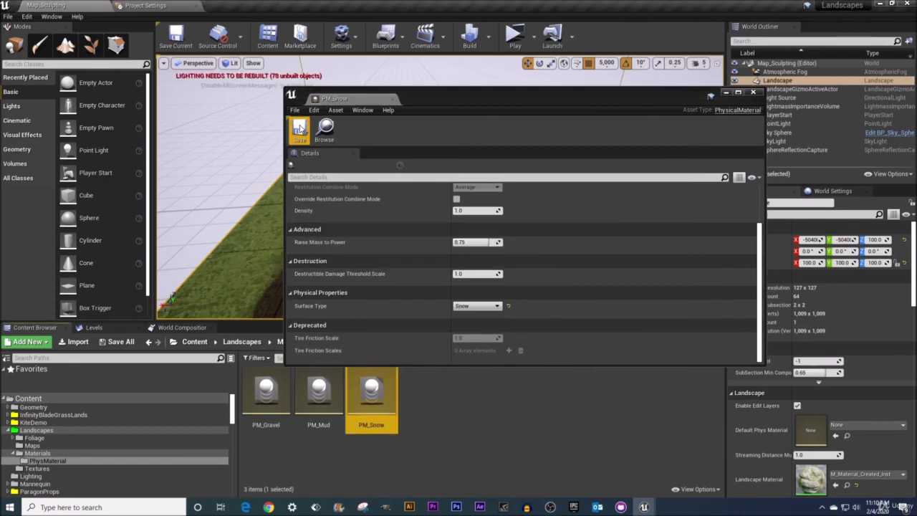
pyautogui.click(755, 95)
pyautogui.click(754, 95)
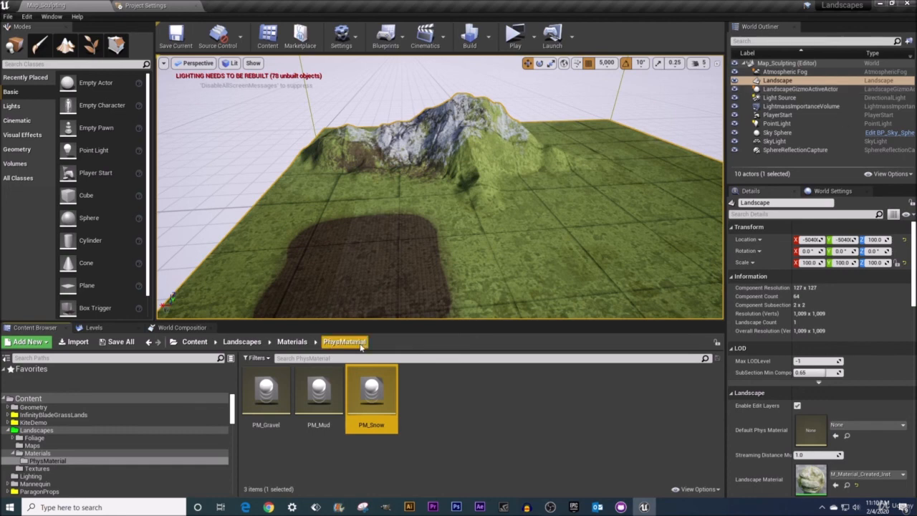
# Check the surface type assigned to PM_Gravel, then close the asset and return to the Map_Sculpting level.
pyautogui.doubleClick(272, 417)
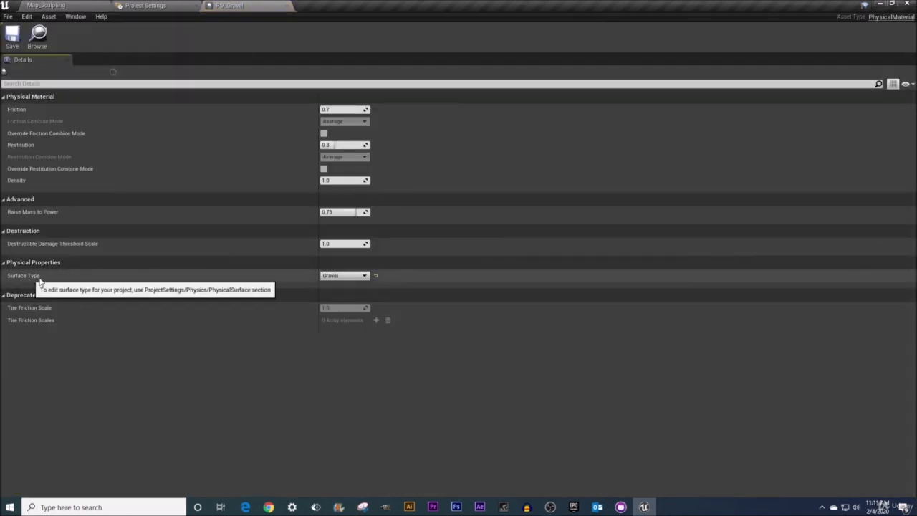
pyautogui.click(287, 6)
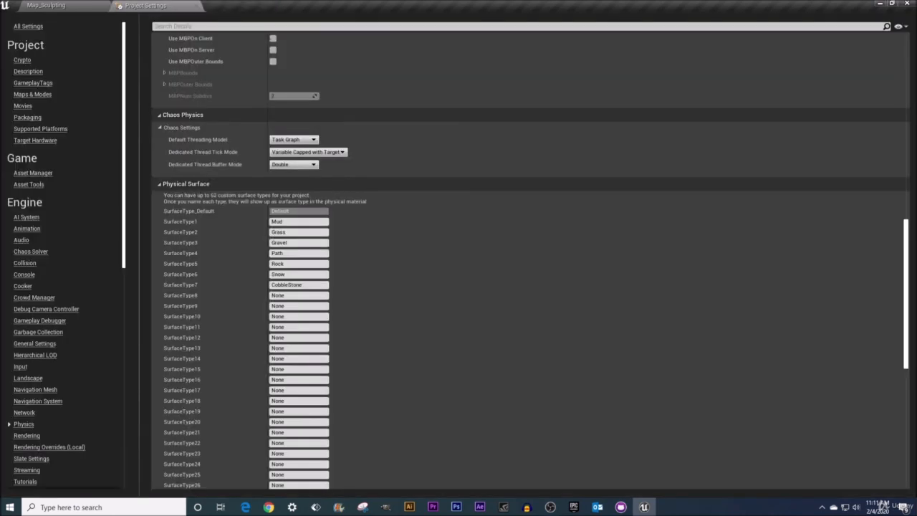
pyautogui.click(47, 5)
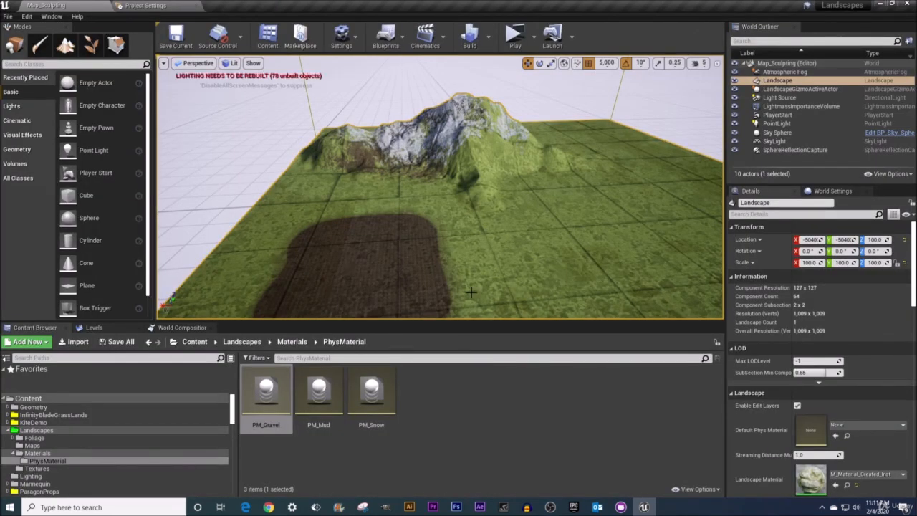